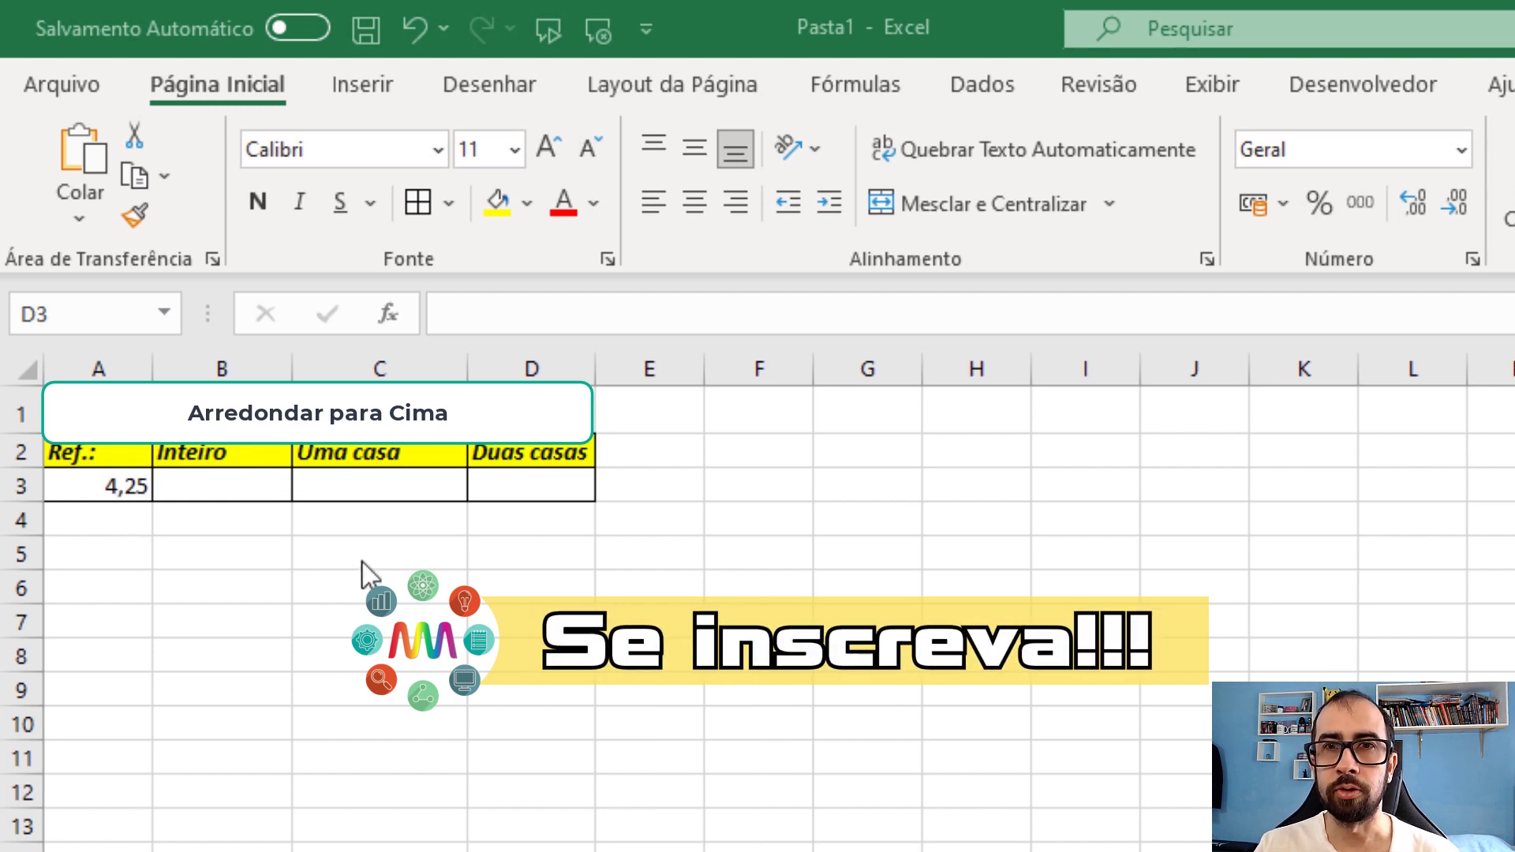
Enter =ARREDONDAR.PARA.CIMA(A3;0) in B3 to round 4,25 up to the whole number 5.
double_click(261, 492)
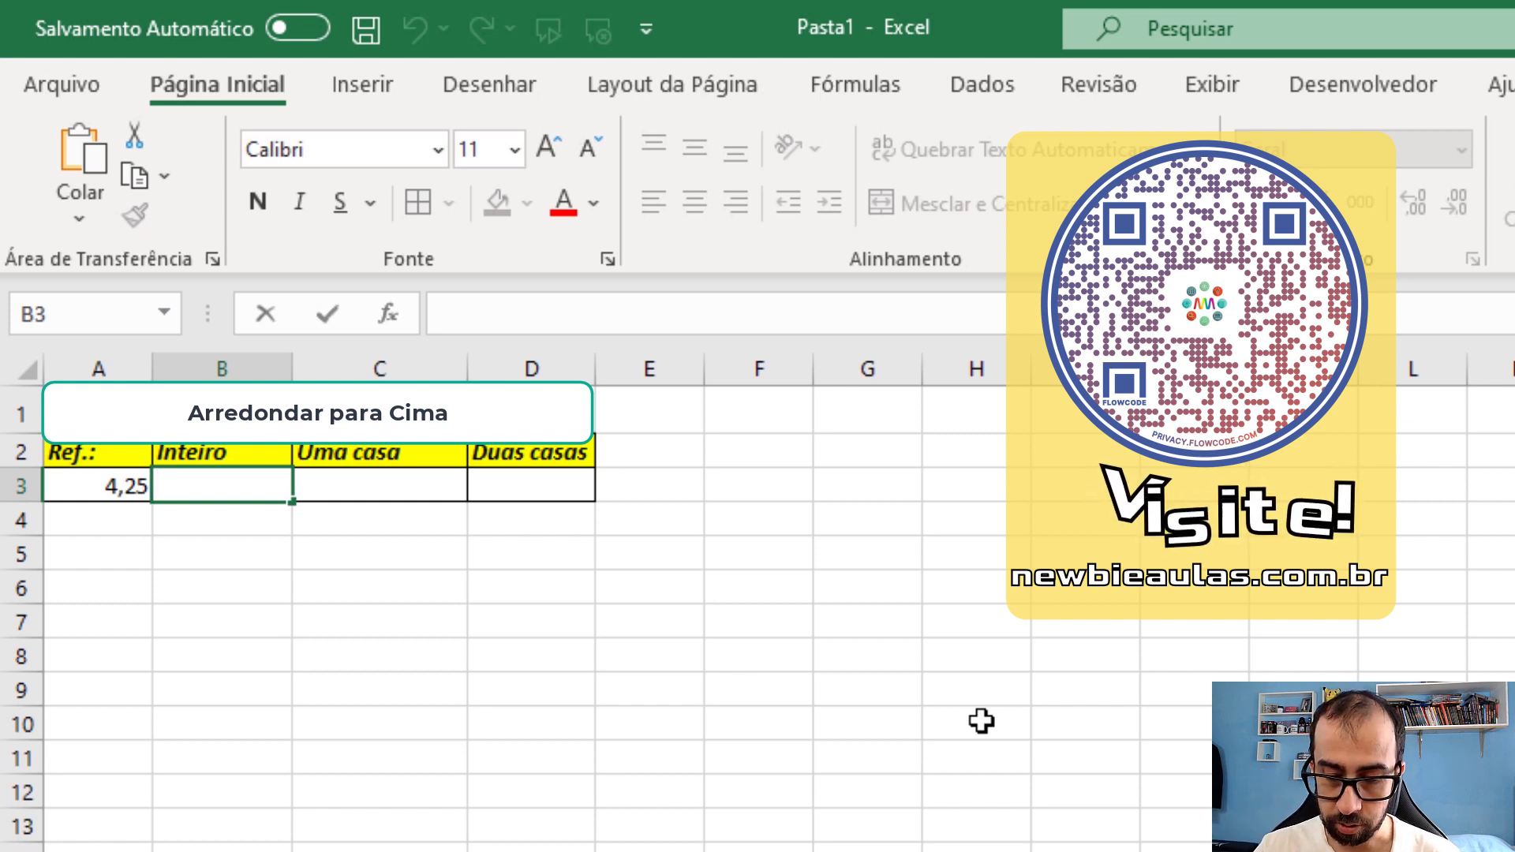
type("=")
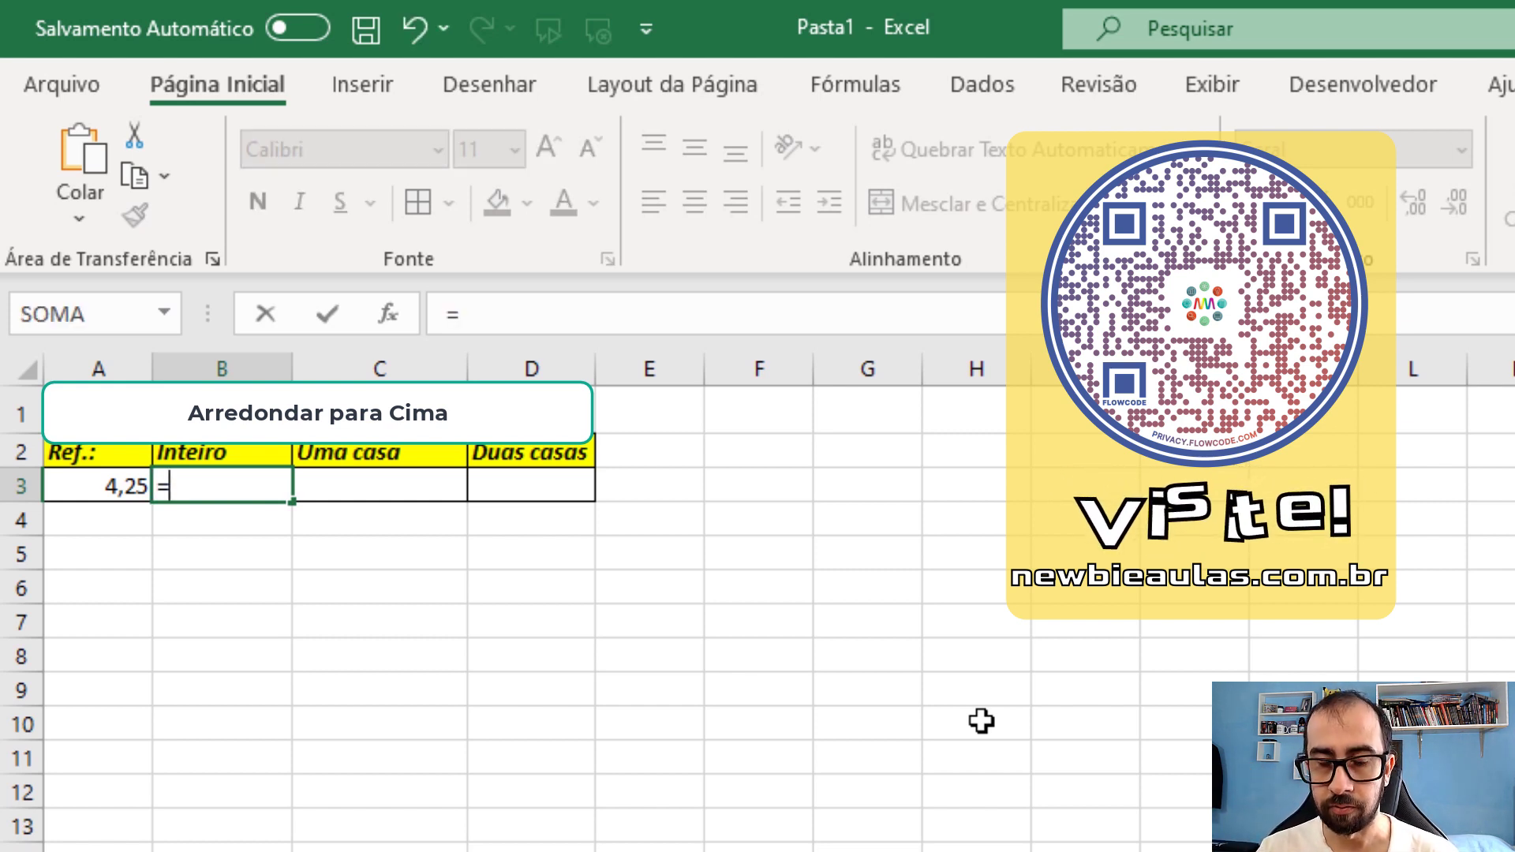
type("arre")
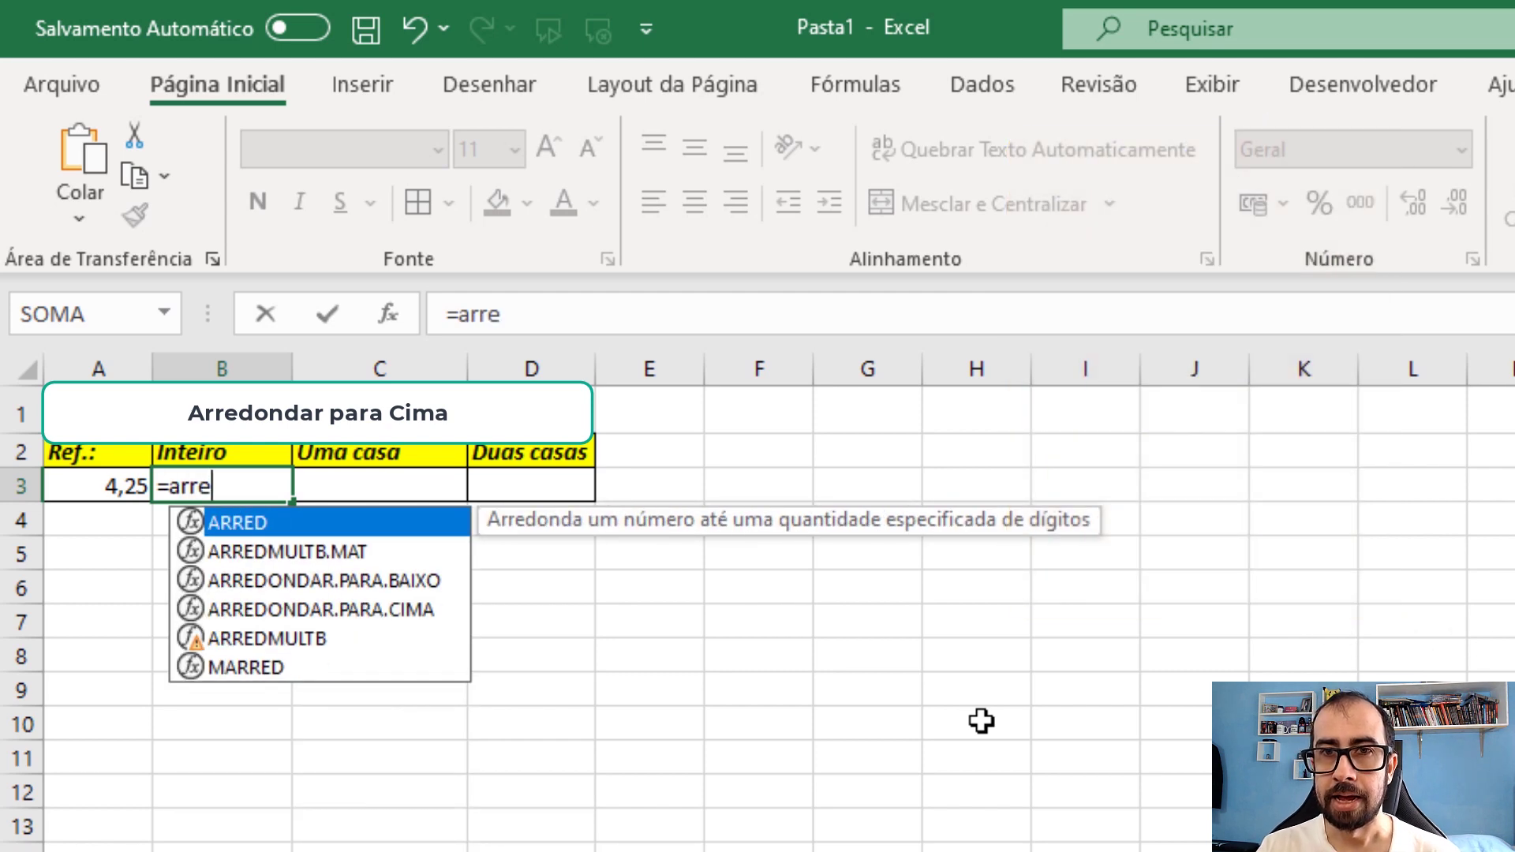
type("d")
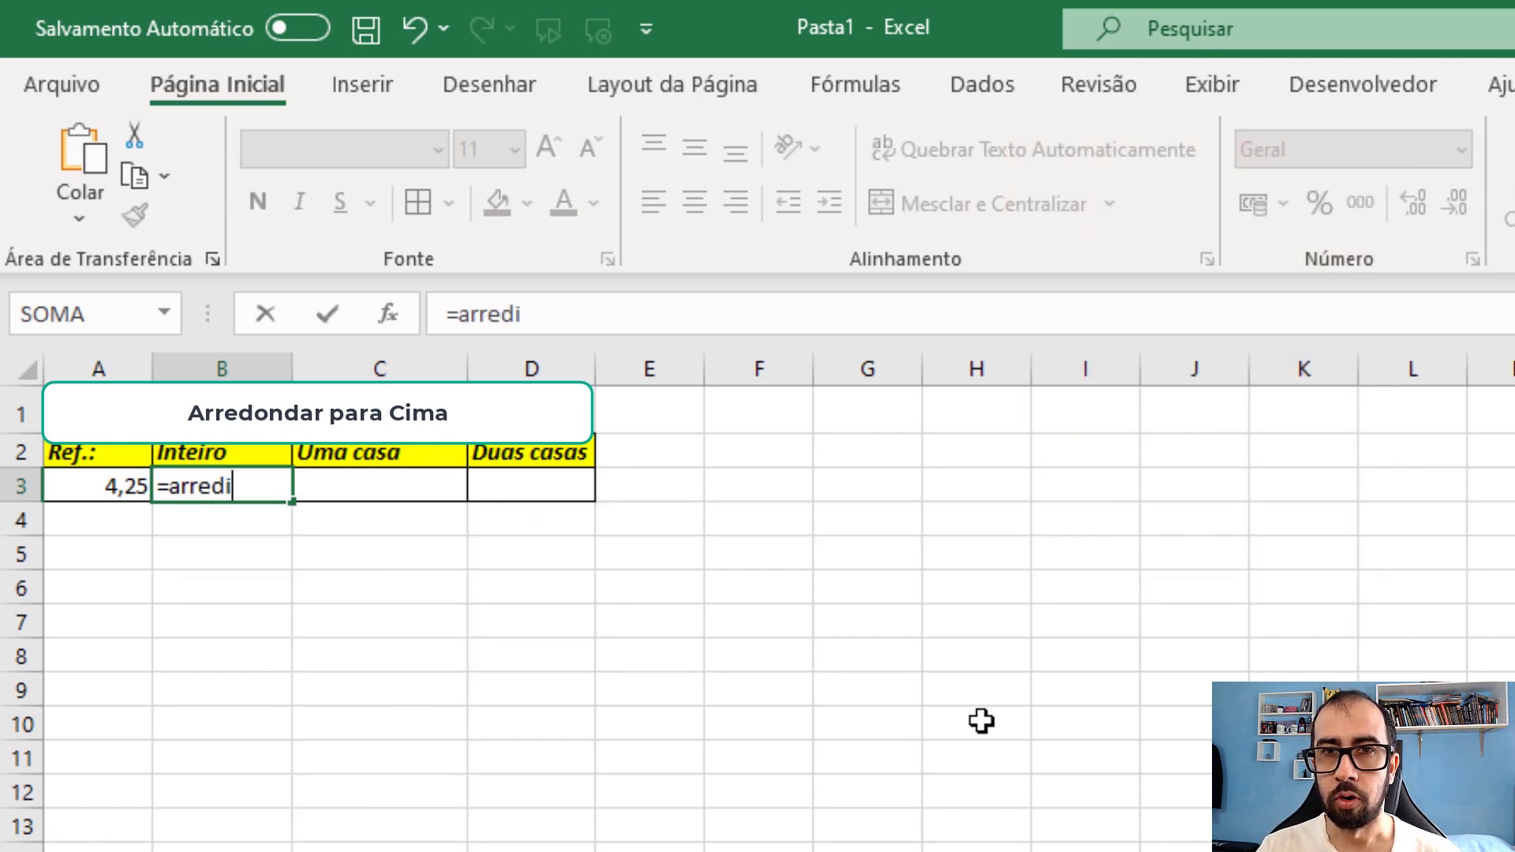
type("onda")
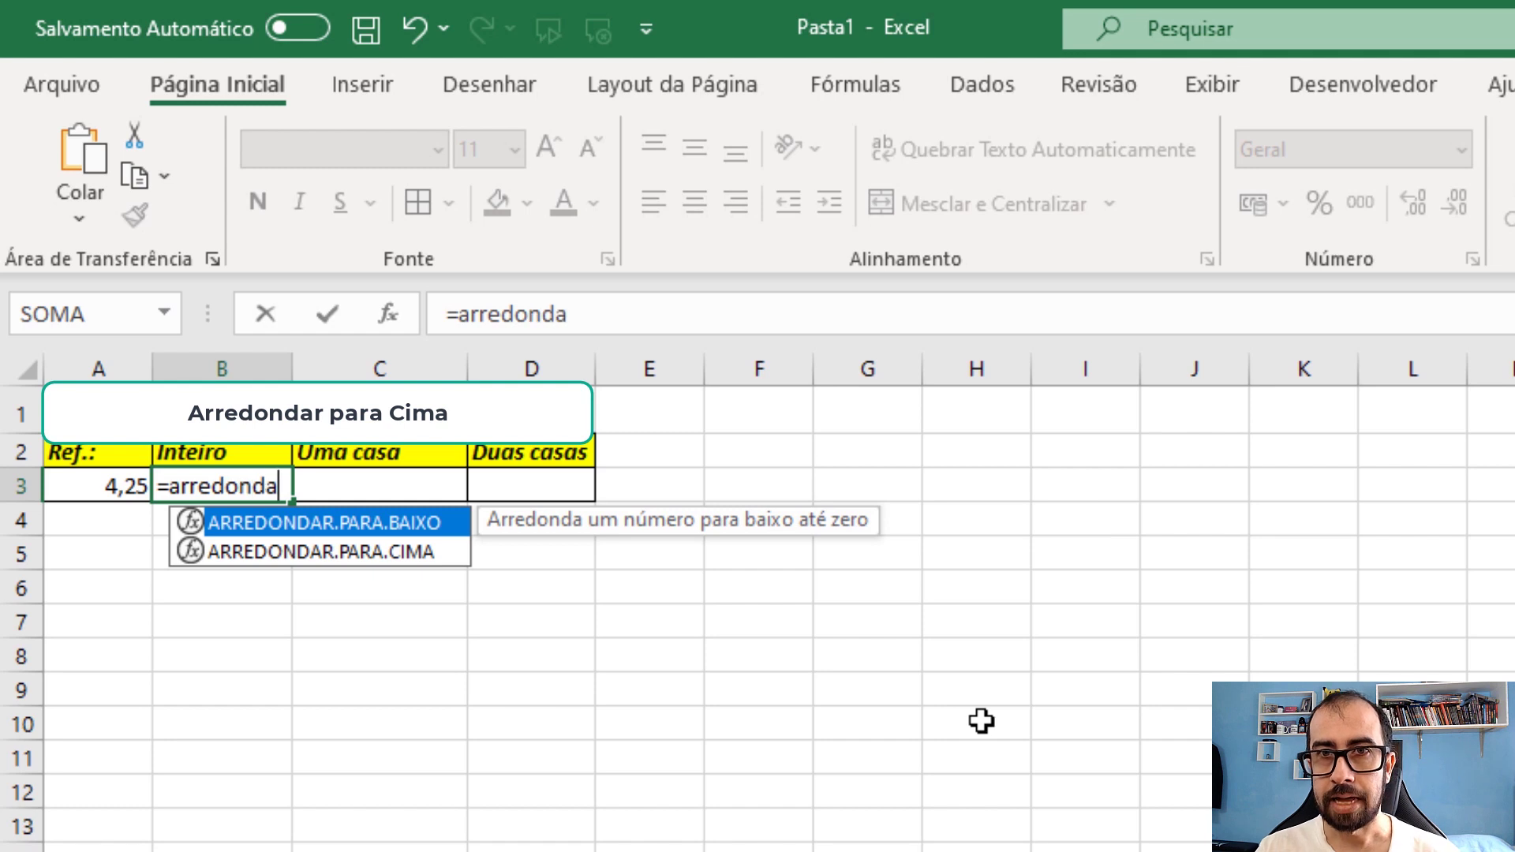
type("r")
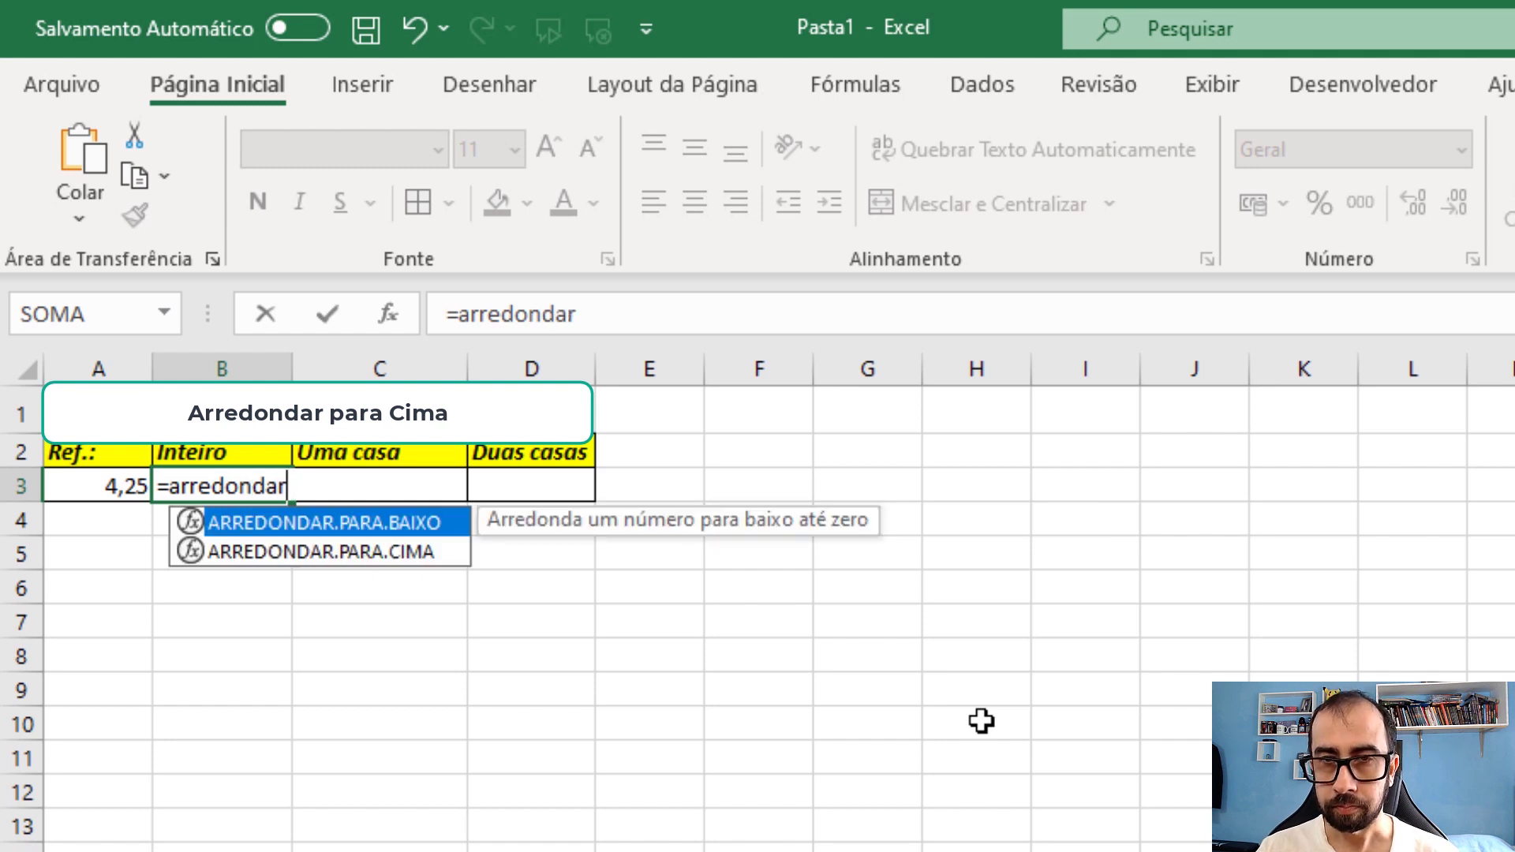
type(".para.")
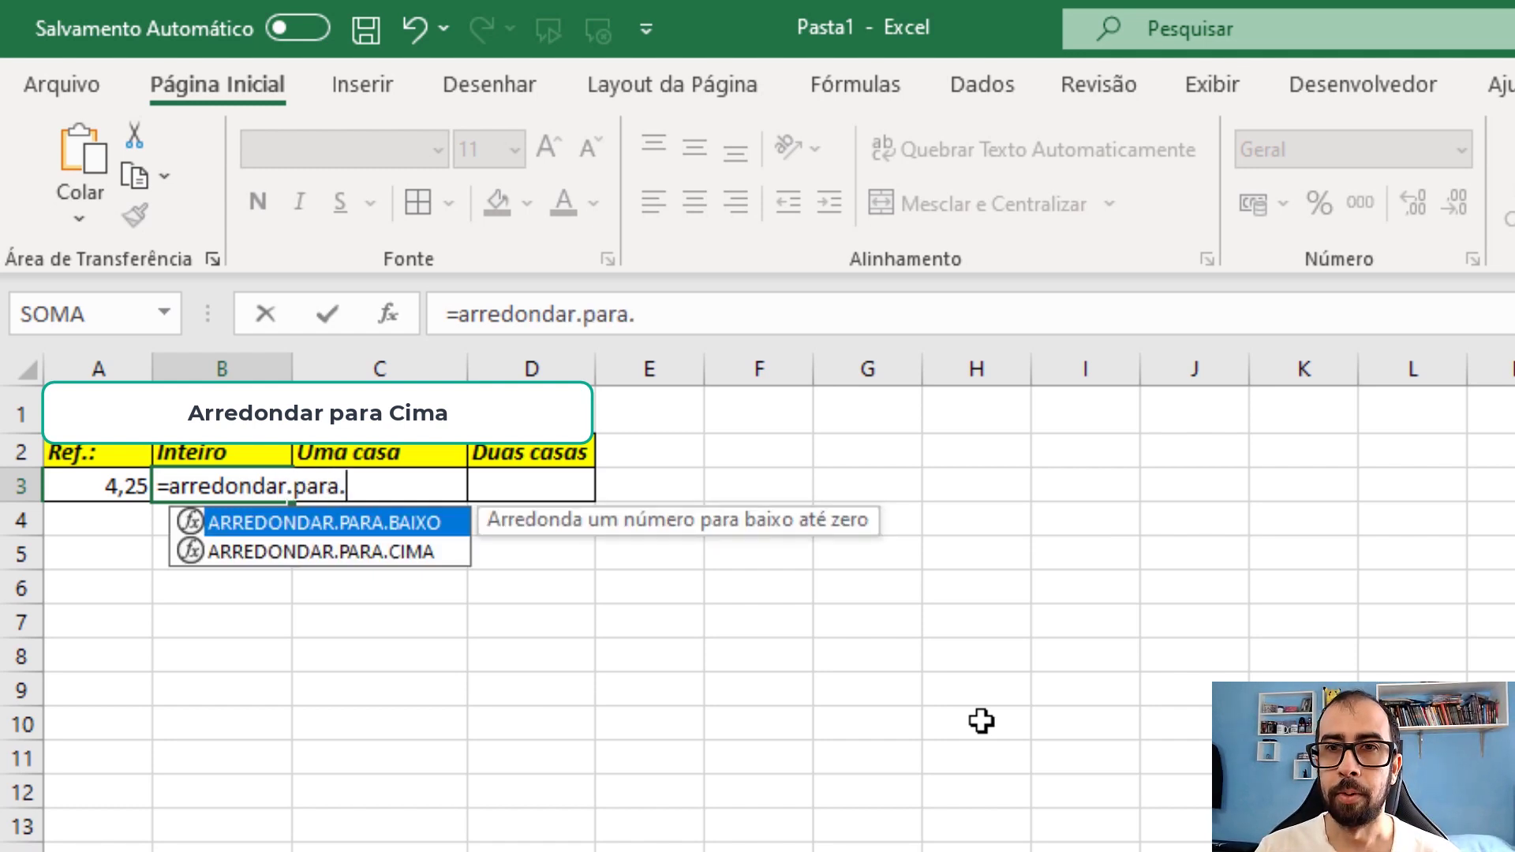
type("cima")
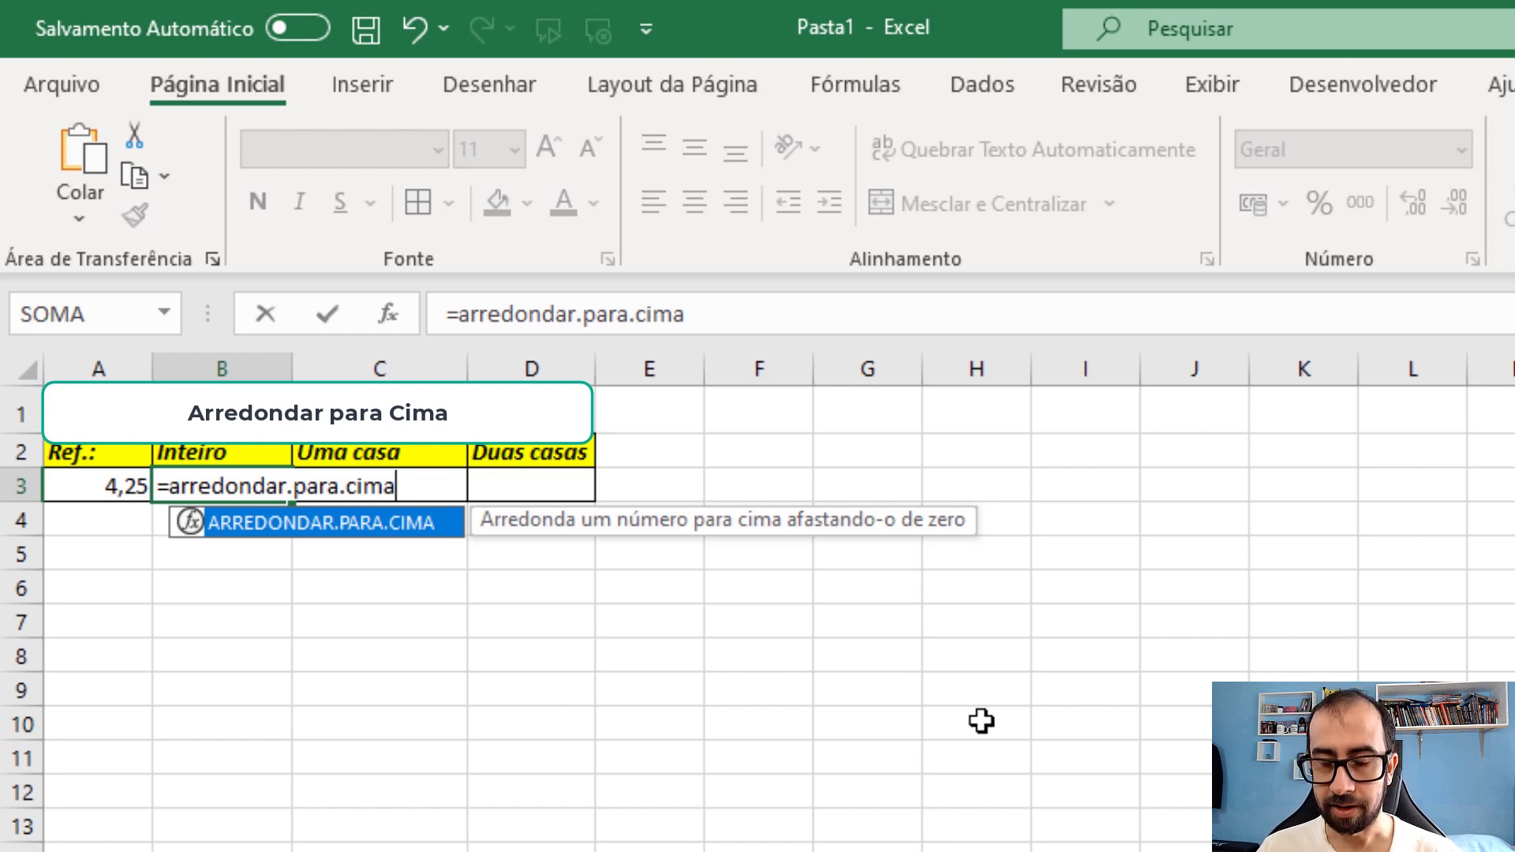
type("(")
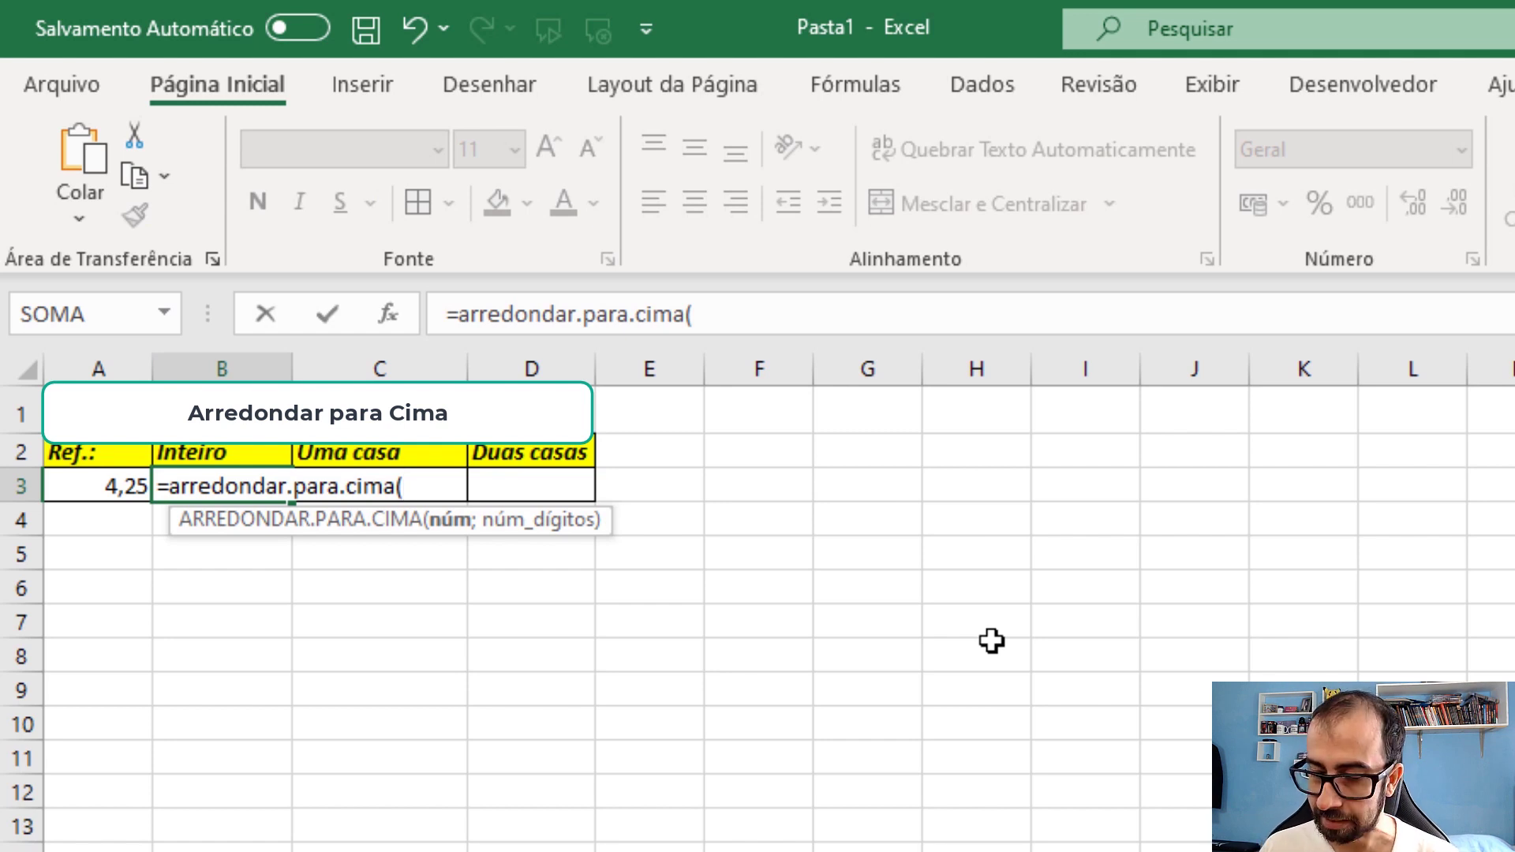
type("a3")
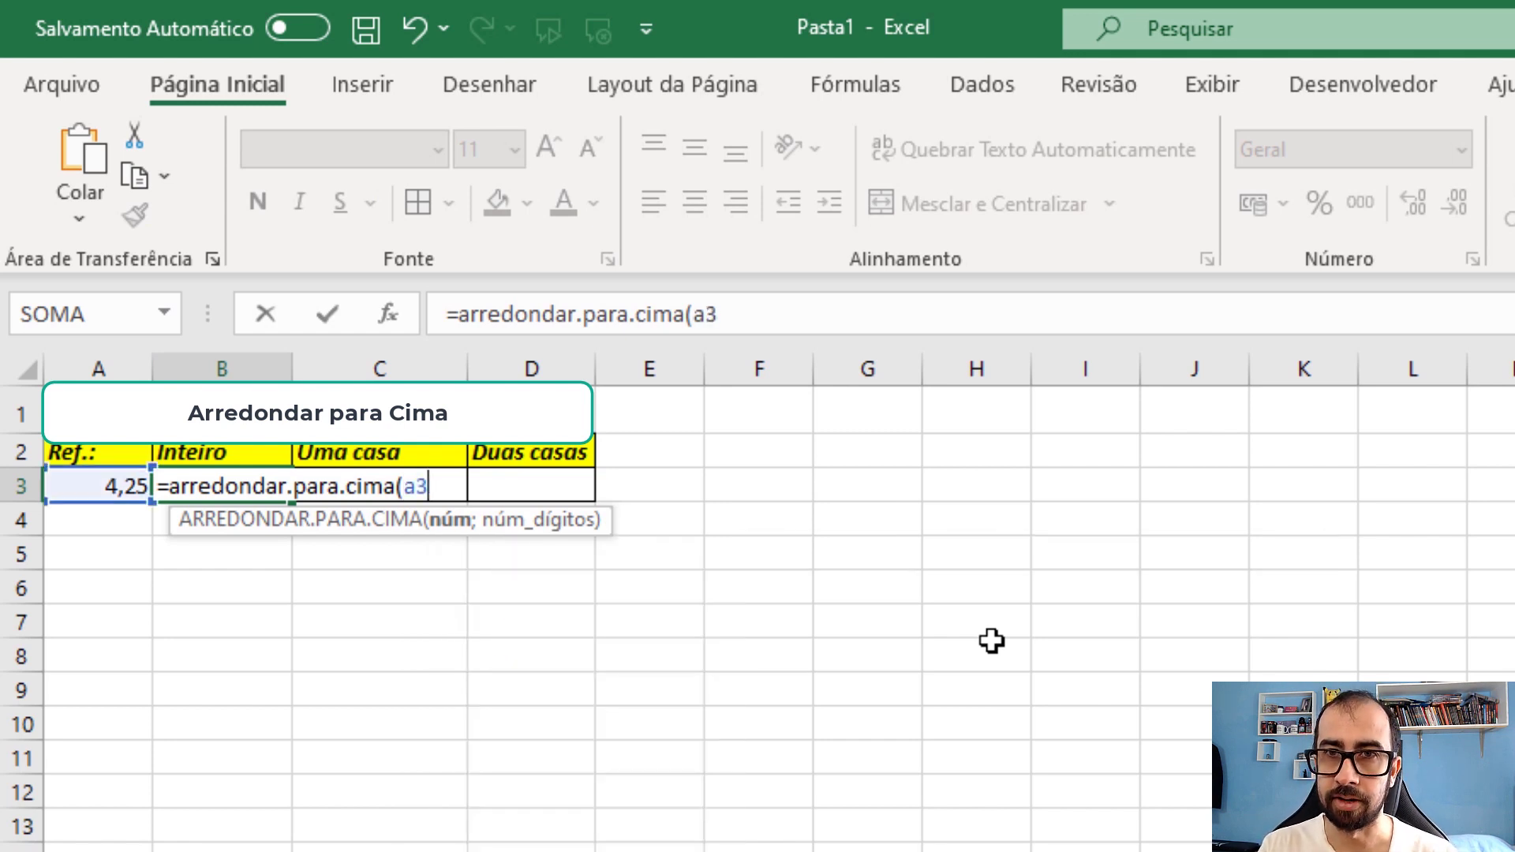
type(";")
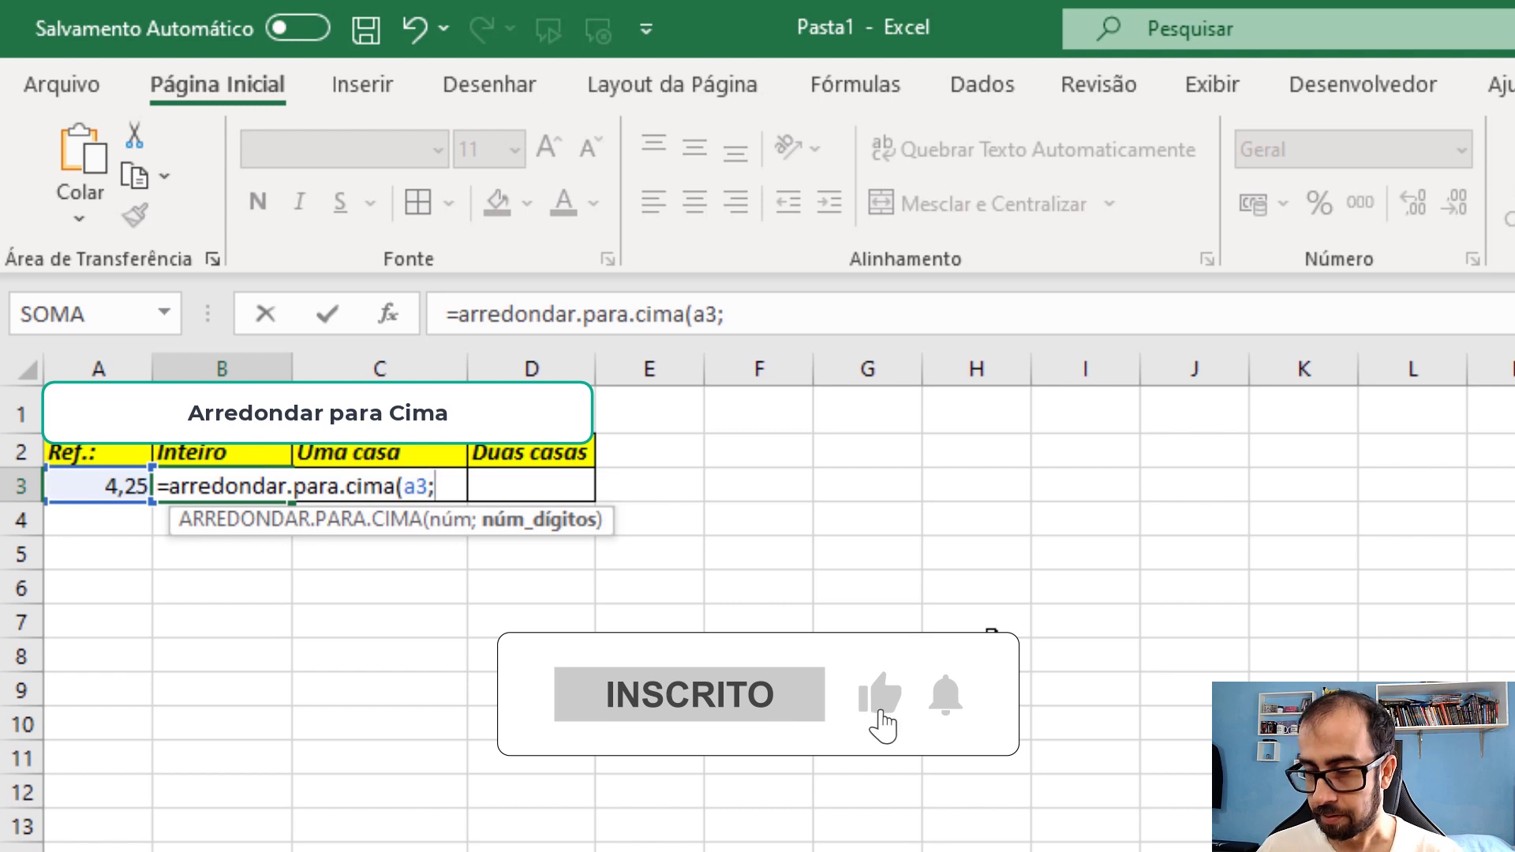
type("0")
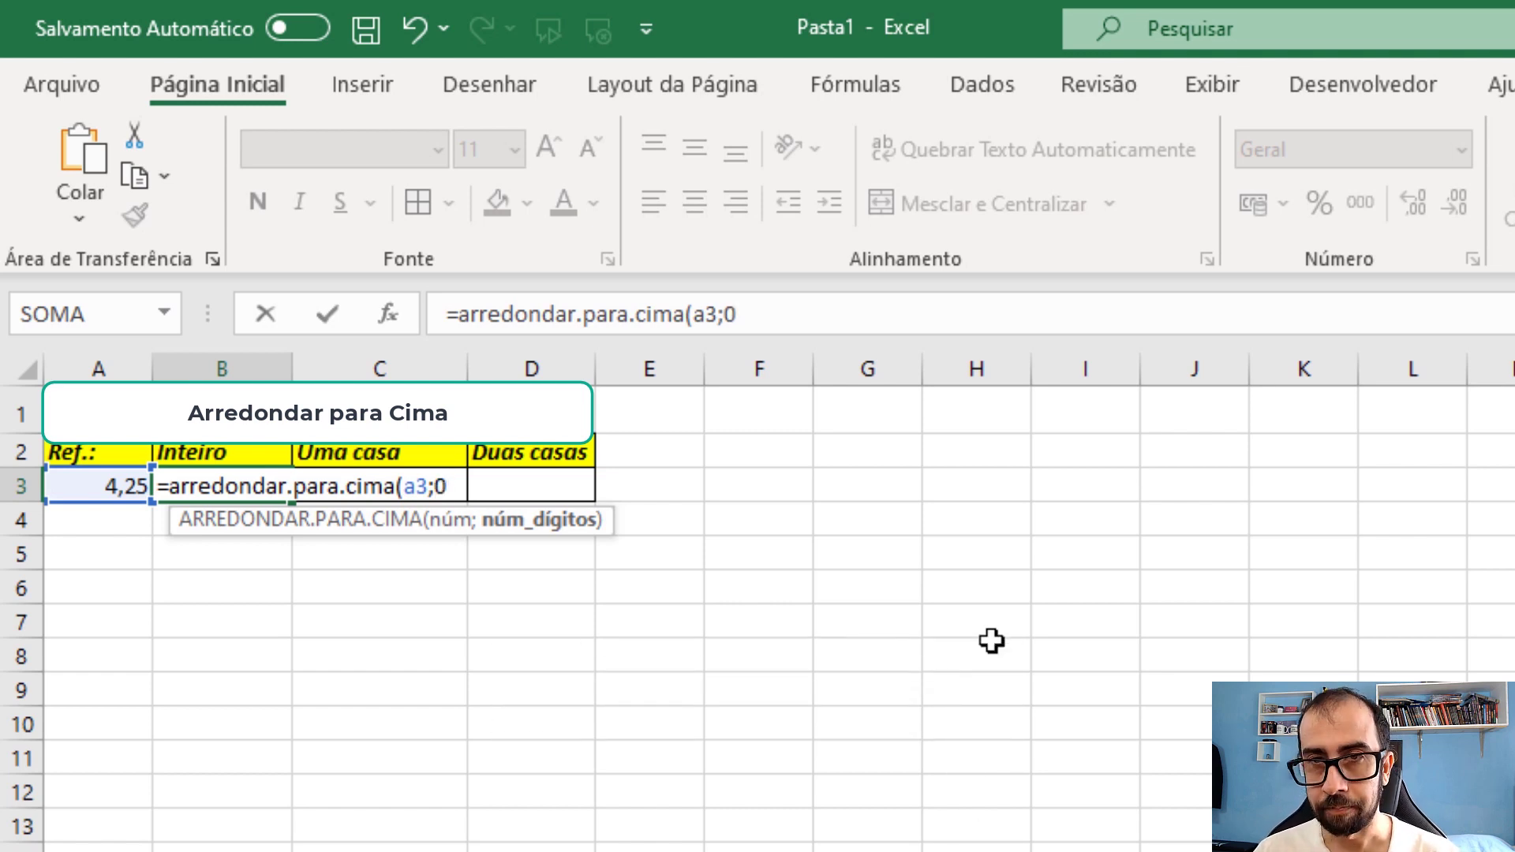
type(")")
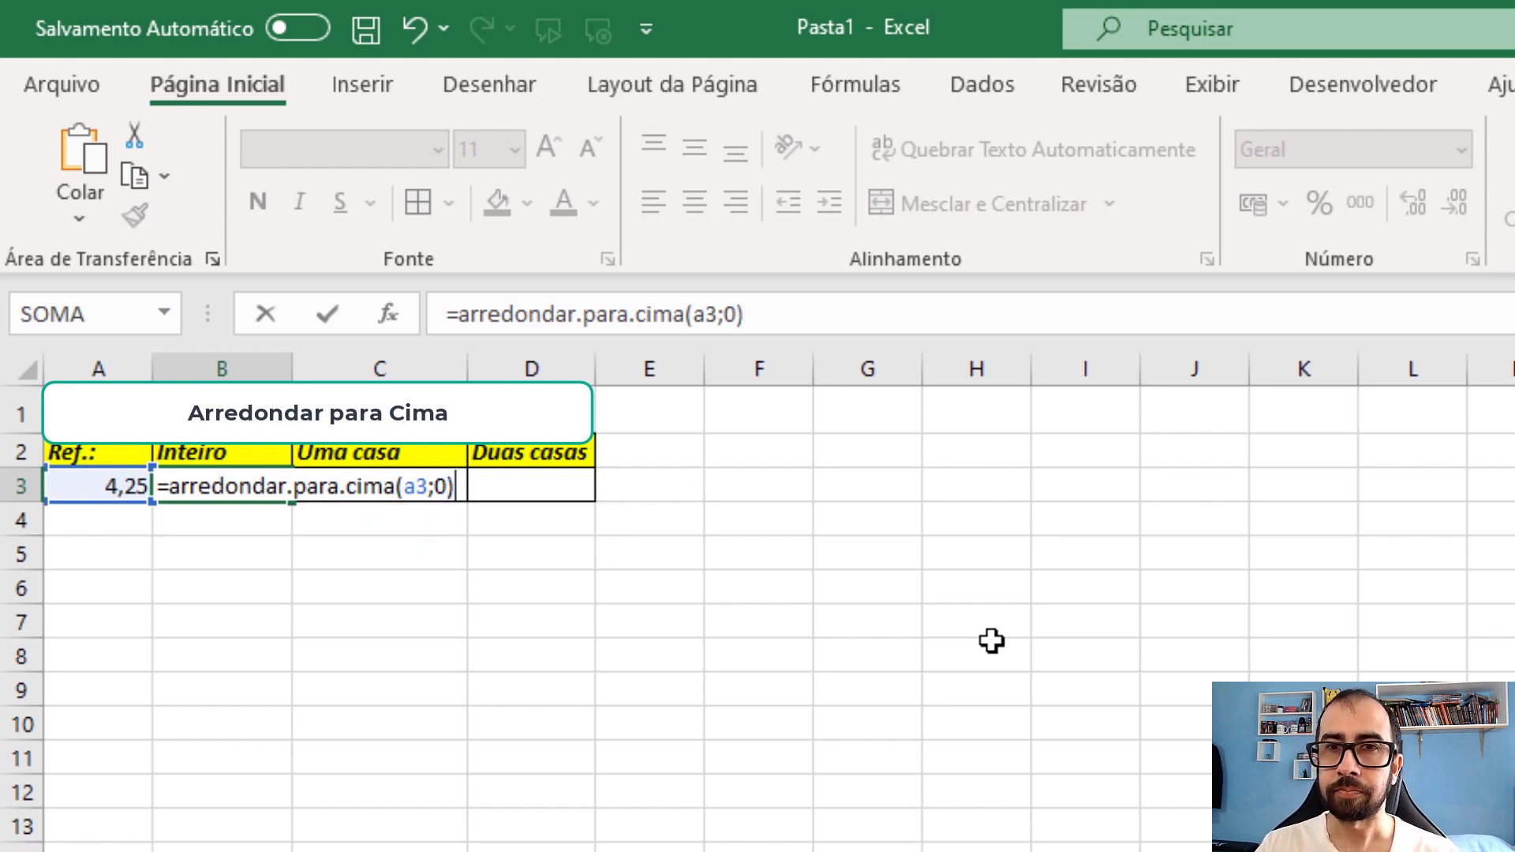
key("Return")
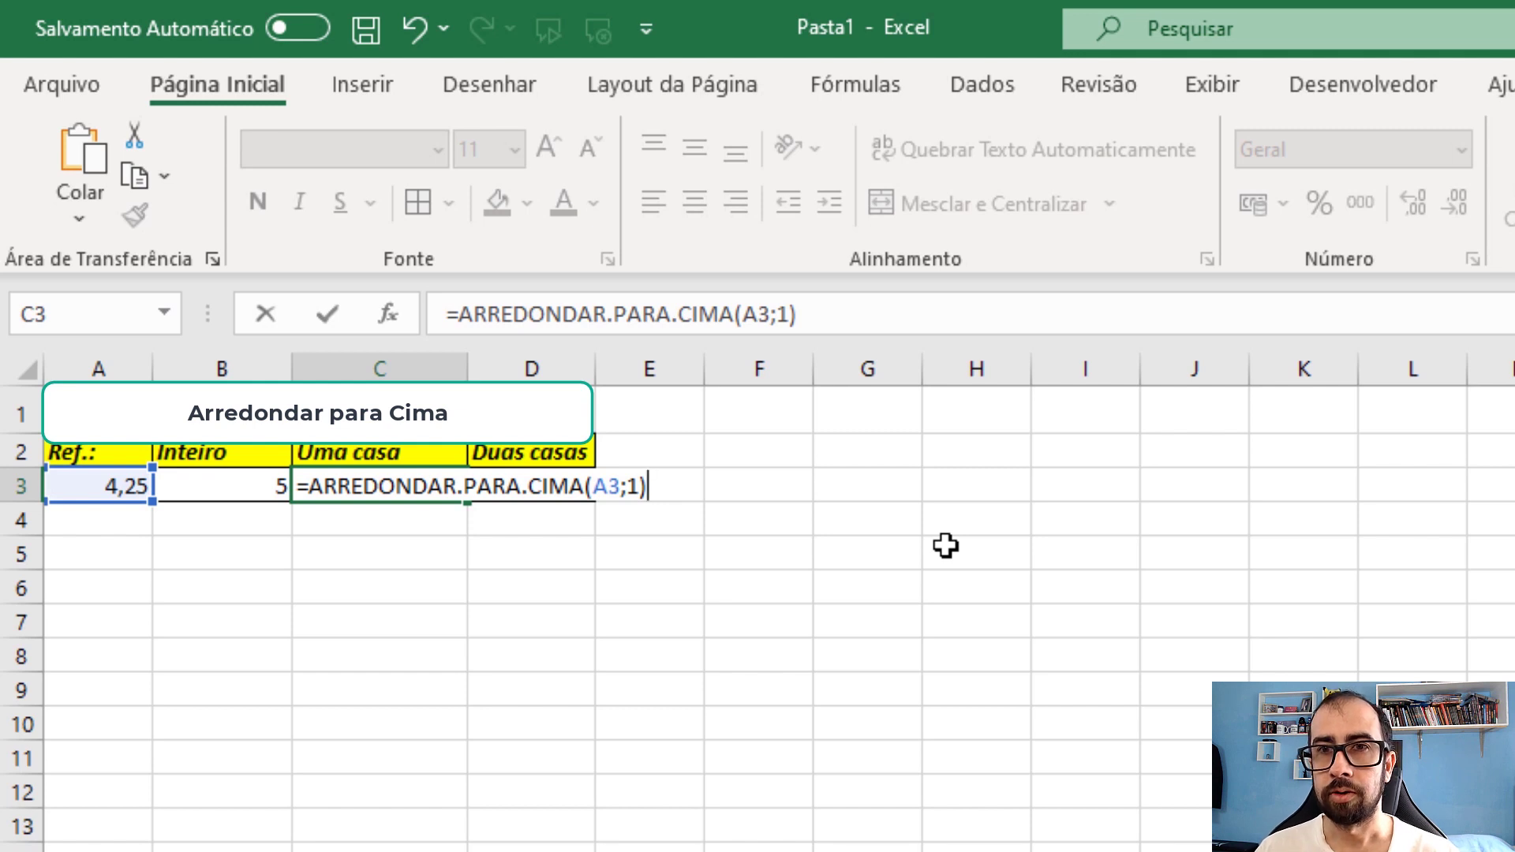
Commit =ARREDONDAR.PARA.CIMA(A3;1) in C3 so it shows 4,3.
key("Return")
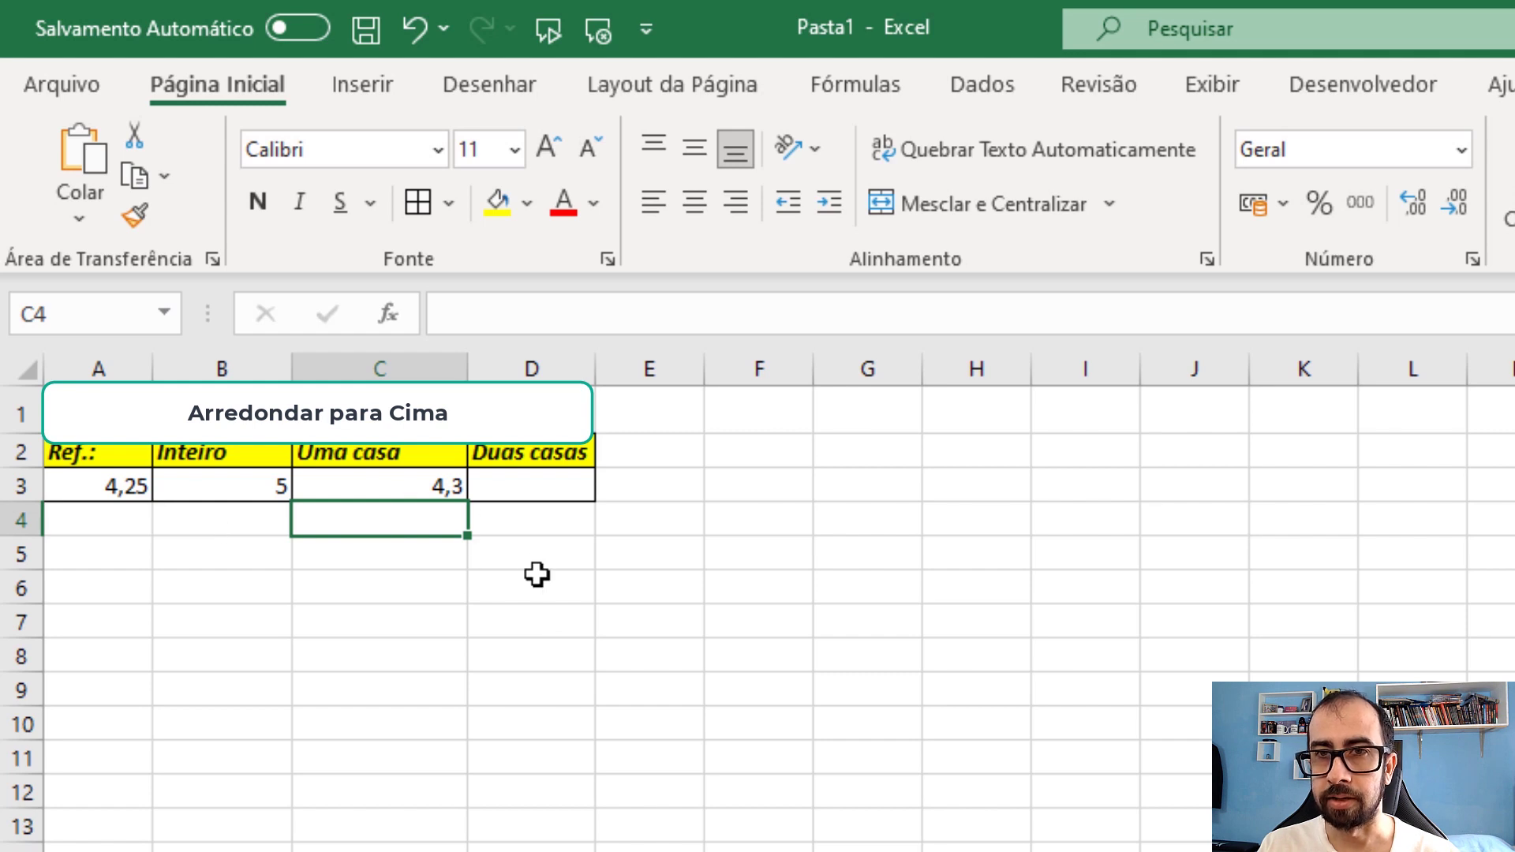
Start entering the two-decimal formula =ARREDONDAR.PARA.CIMA(A3;2) in cell D3.
double_click(561, 484)
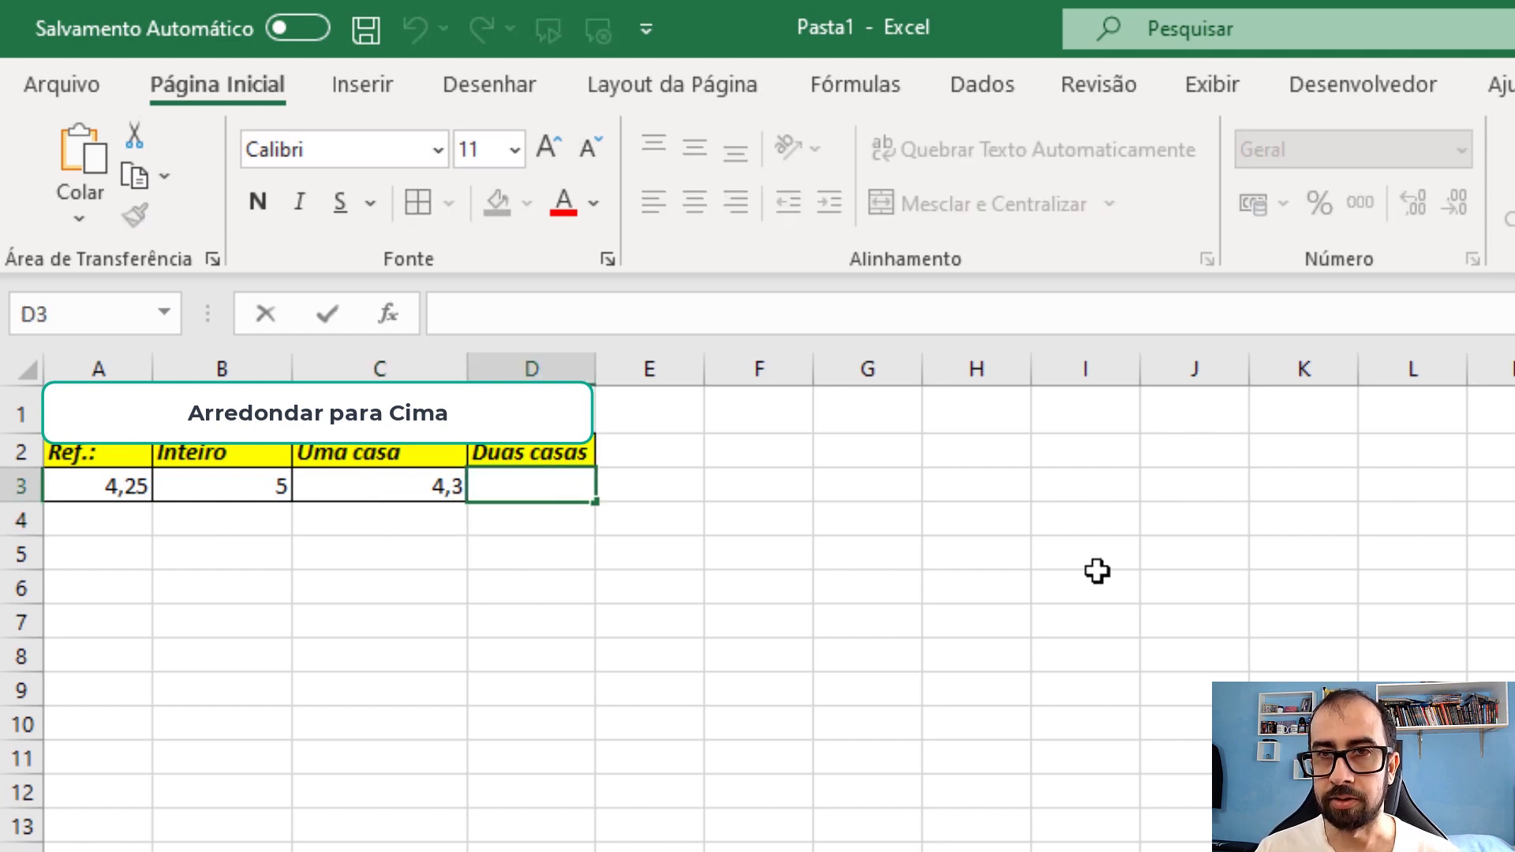
type("=ARREDONDAR.PARA.CIMA(A3;2")
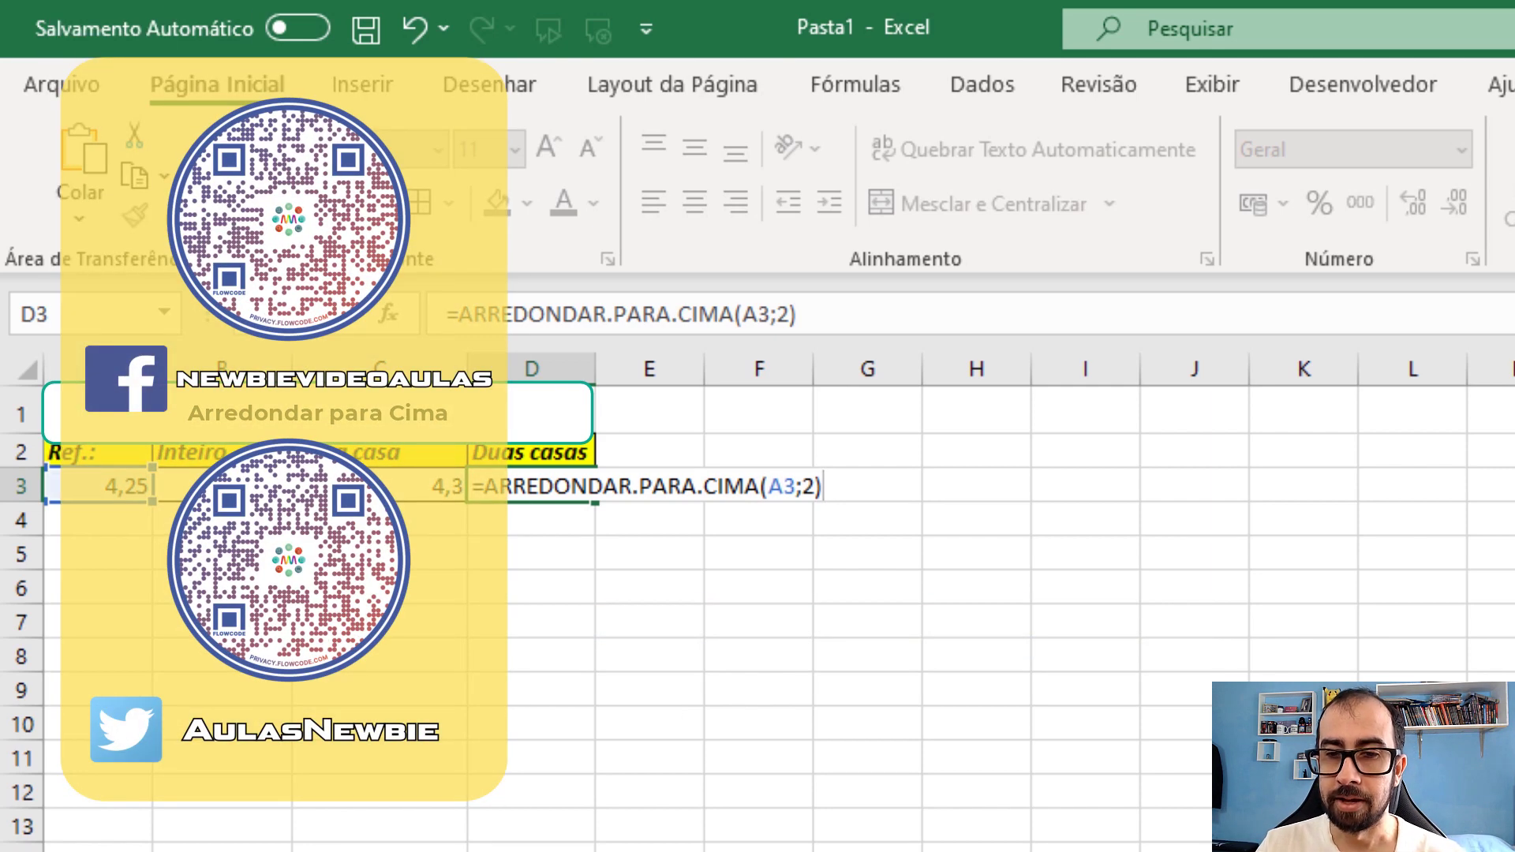
Commit the =ARREDONDAR.PARA.CIMA(A3;2) formula in D3.
key("Return")
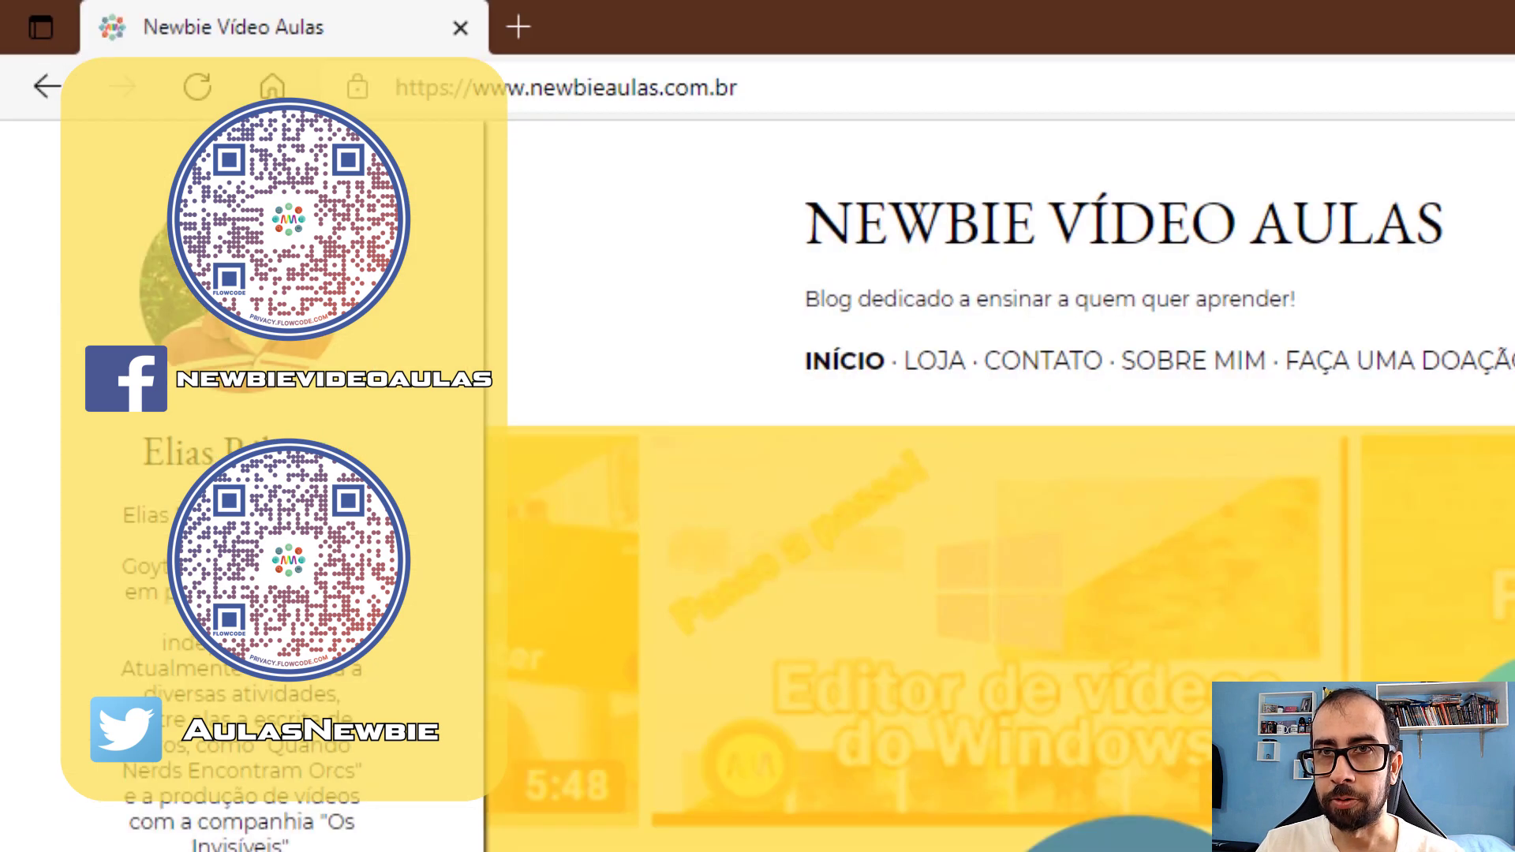